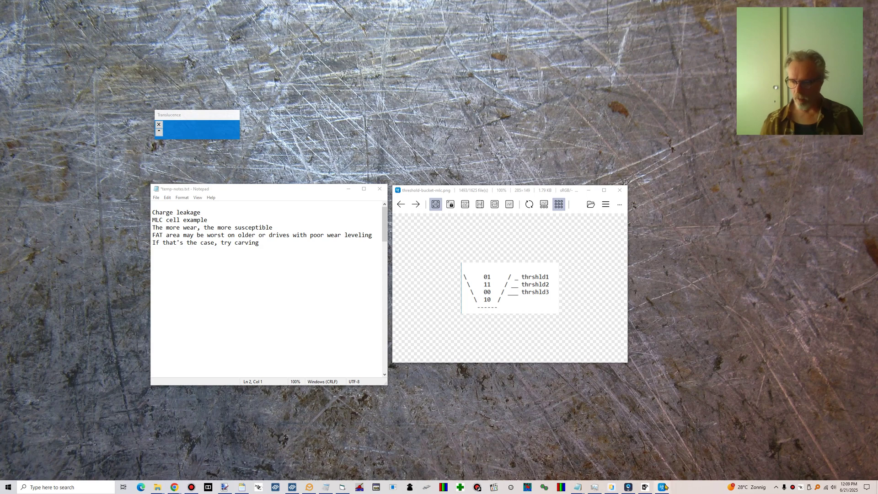
# - Raise the display brightness slightly in the Windows quick settings and dismiss them
pyautogui.click(866, 487)
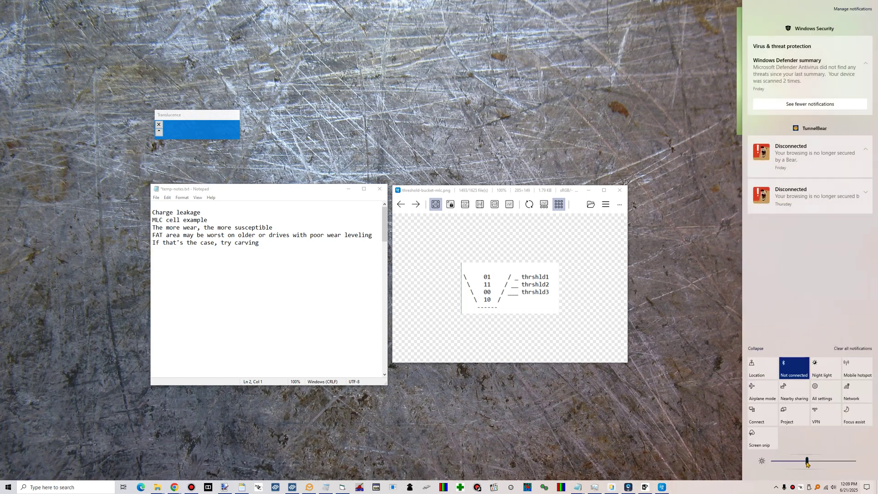
pyautogui.moveTo(807, 461); pyautogui.dragTo(815, 465)
pyautogui.click(731, 465)
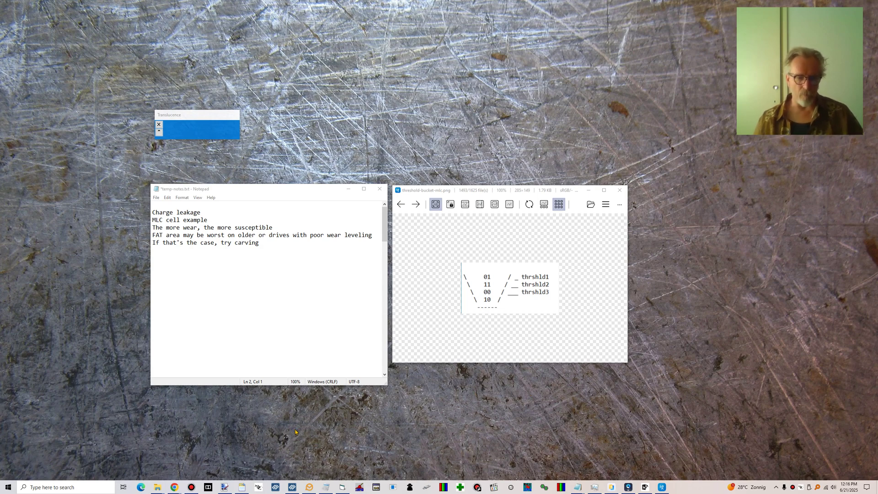
# - Launch R-Photo from the recent apps in Windows search
pyautogui.click(99, 484)
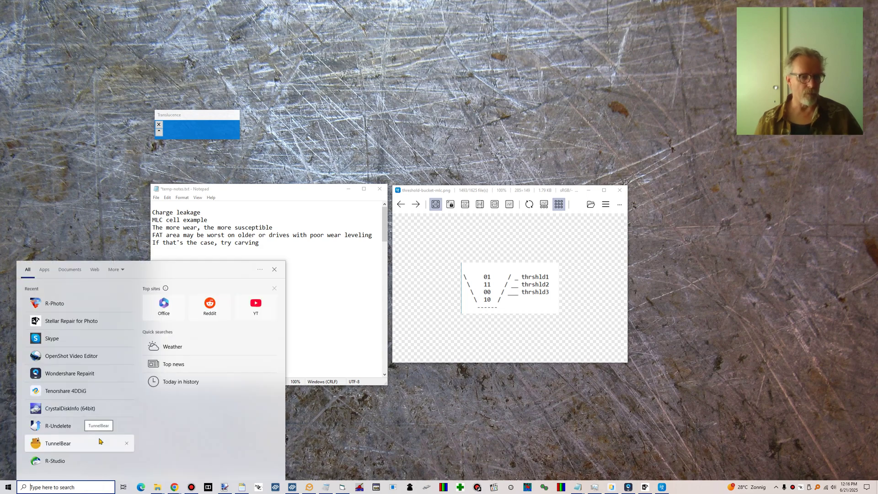
pyautogui.click(53, 305)
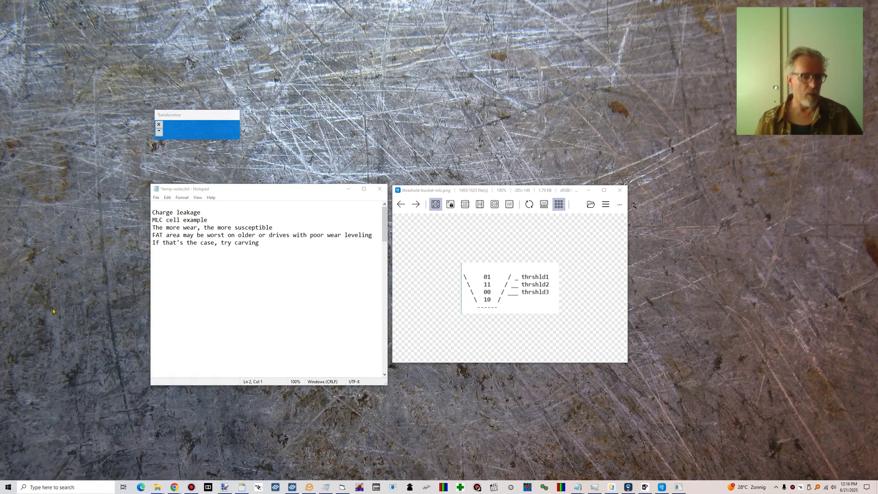
pyautogui.click(413, 293)
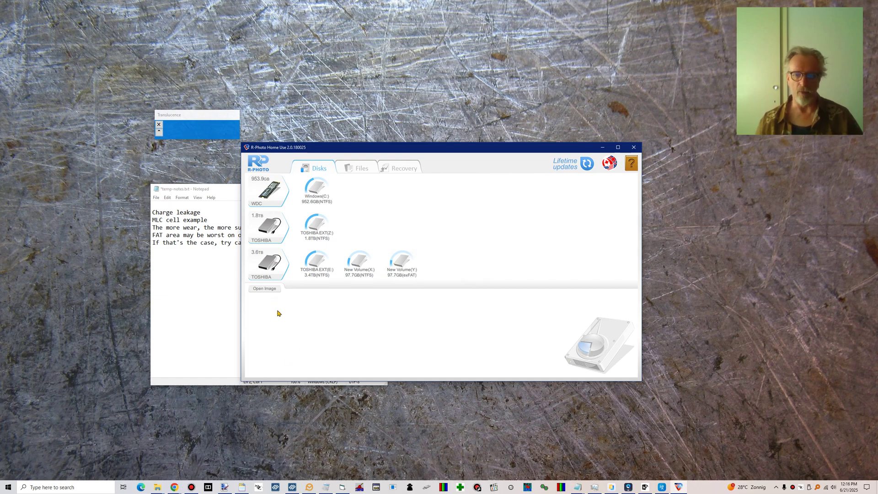
# - Load the disk image Flash Drive - Maine 2013.img with the file filter set to All files, and show the files on its volume
pyautogui.click(270, 288)
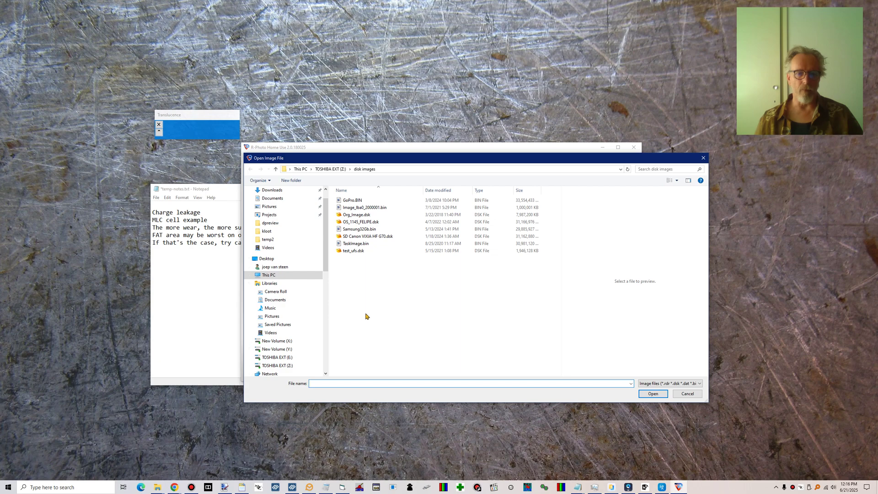
pyautogui.click(659, 384)
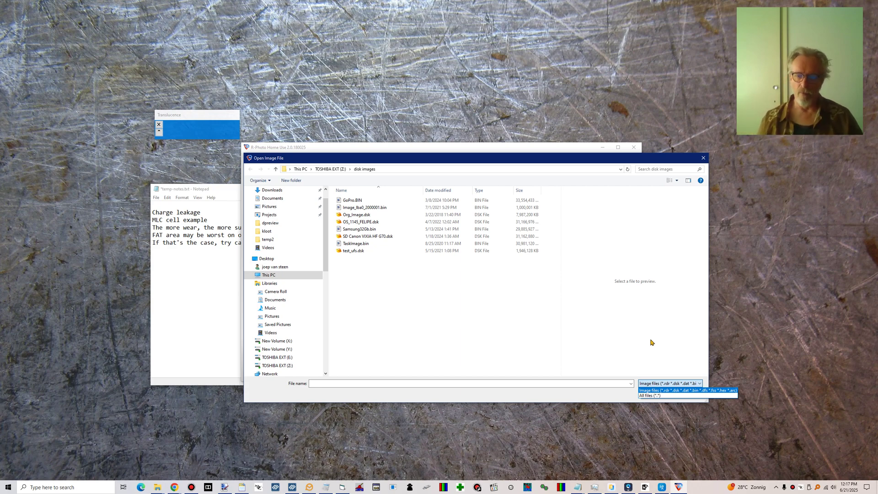
pyautogui.click(650, 396)
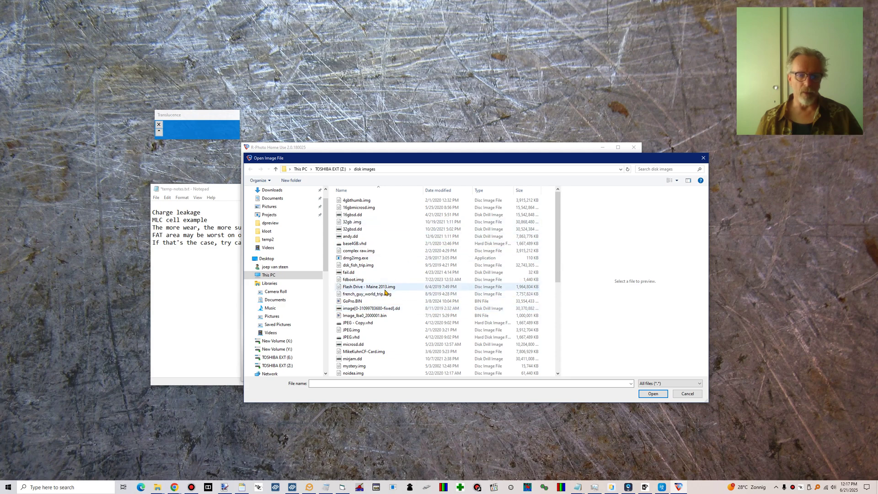
pyautogui.click(387, 287)
pyautogui.click(653, 393)
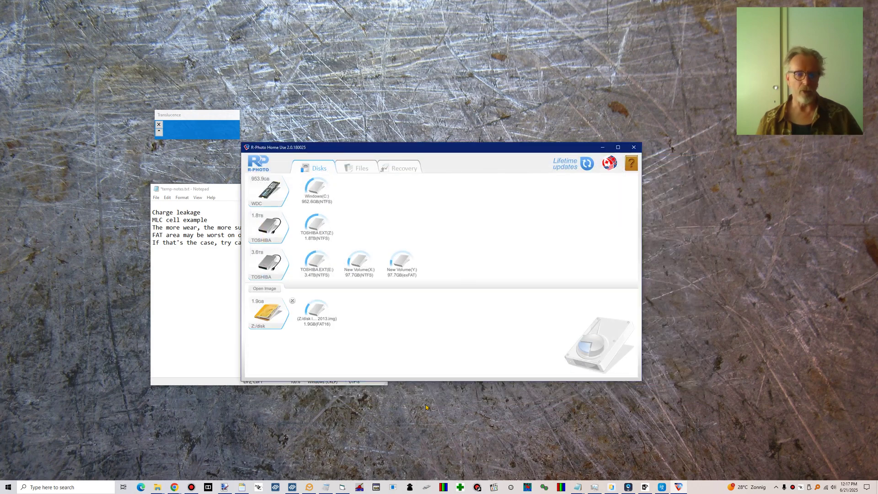
pyautogui.moveTo(319, 319)
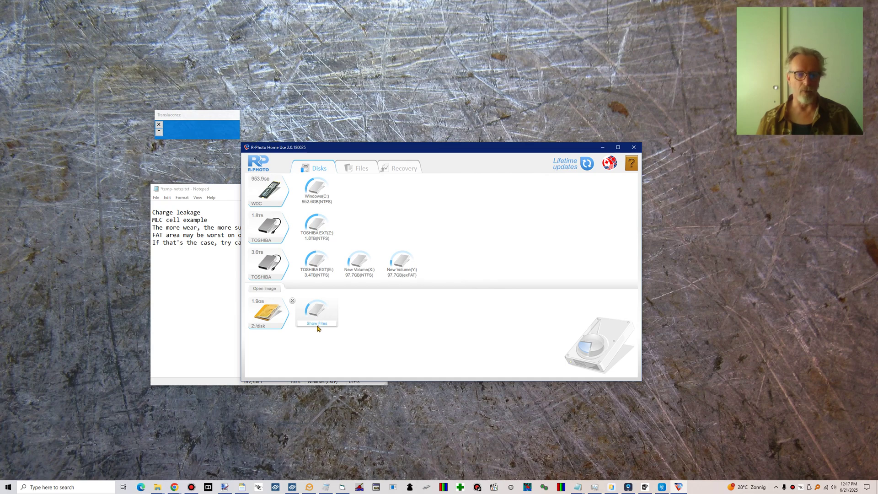
pyautogui.click(317, 325)
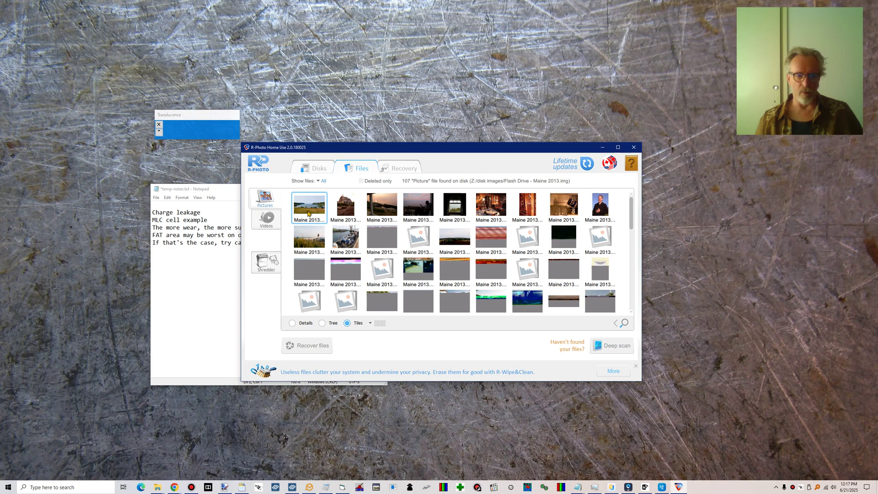
# - Preview the recovered pictures Maine 2013-003.jpg and Maine 2013-017.jpg at larger size, closing each preview
pyautogui.click(310, 213)
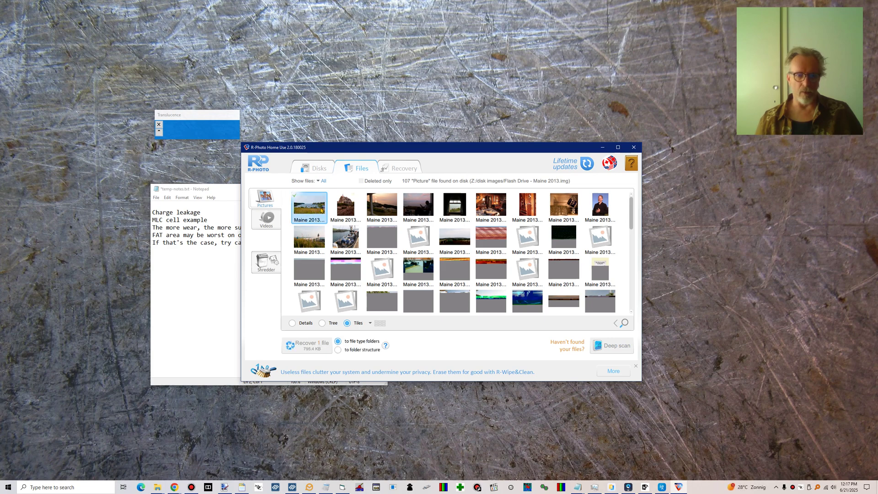
pyautogui.click(306, 210)
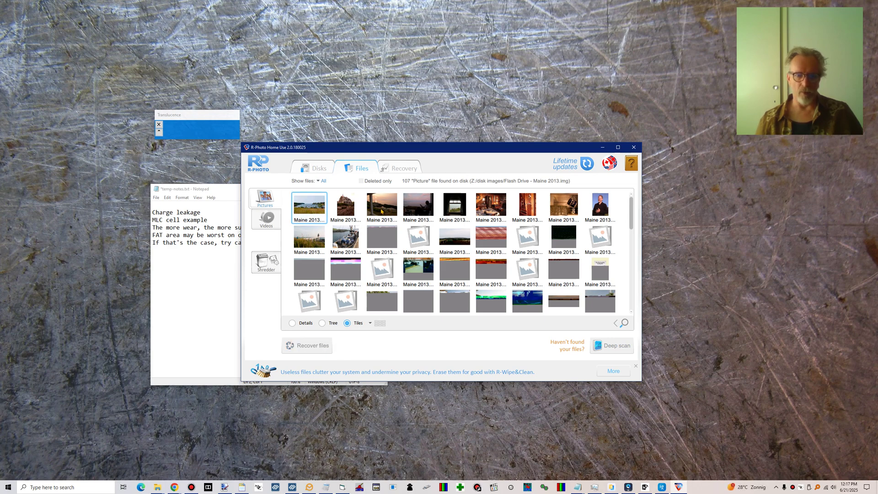
pyautogui.doubleClick(381, 211)
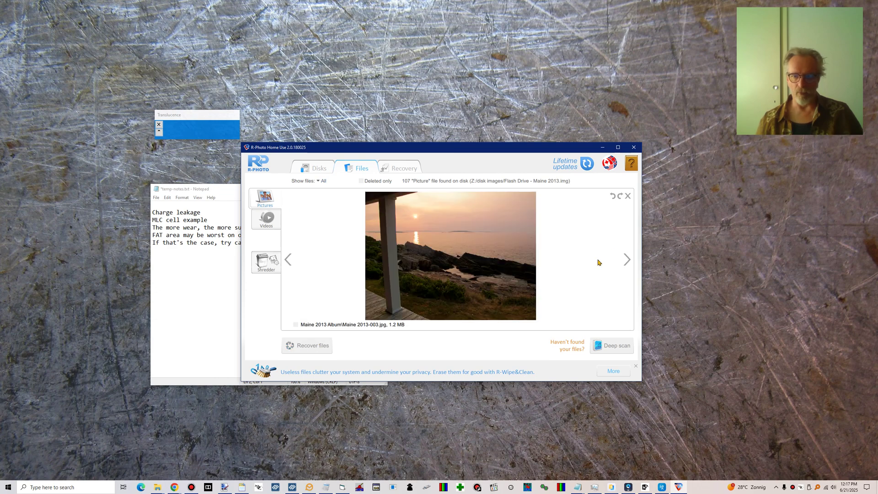
pyautogui.click(628, 197)
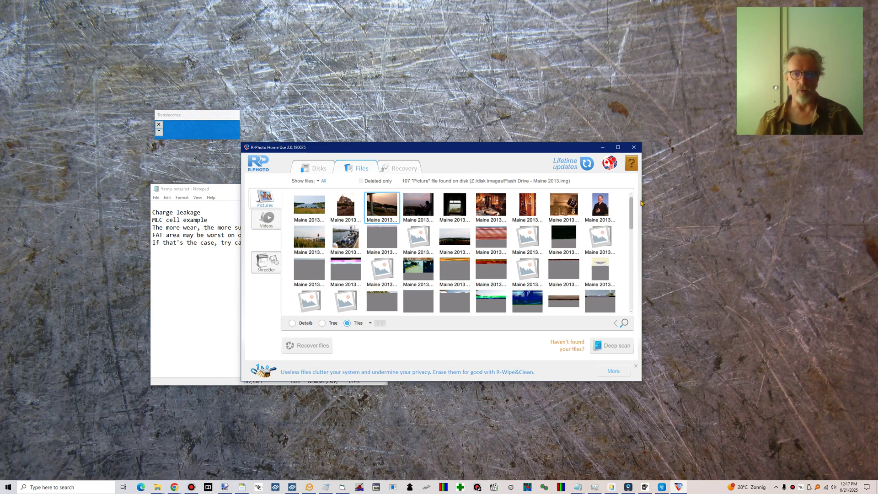
pyautogui.click(566, 241)
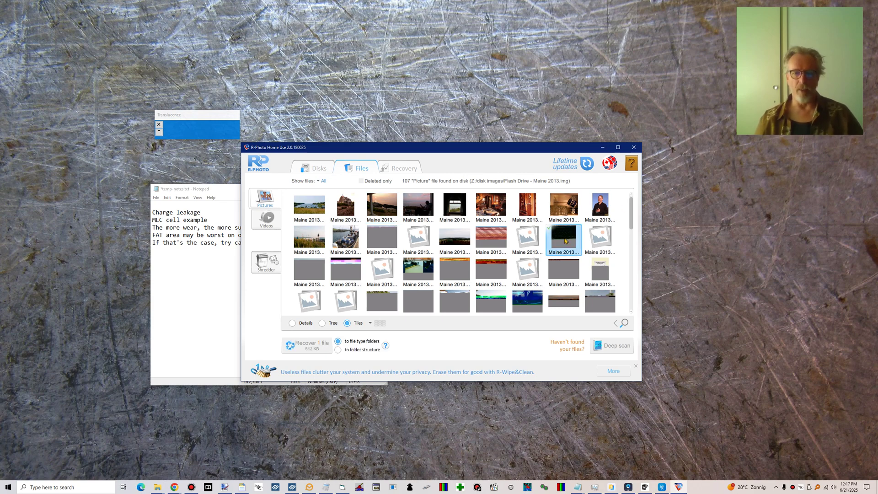
pyautogui.doubleClick(566, 241)
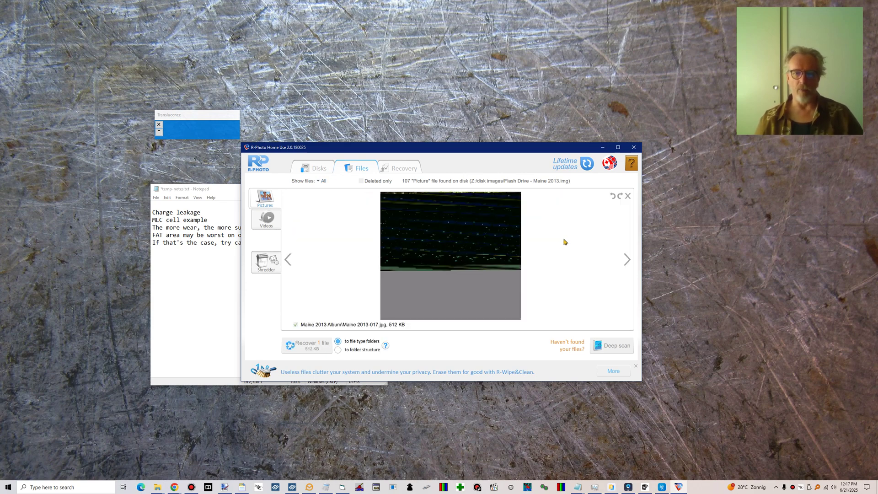
pyautogui.click(628, 196)
# - Look further through the picture thumbnails and preview Maine 2013-043.jpg, closing its preview
pyautogui.scroll(-1, 486, 234)
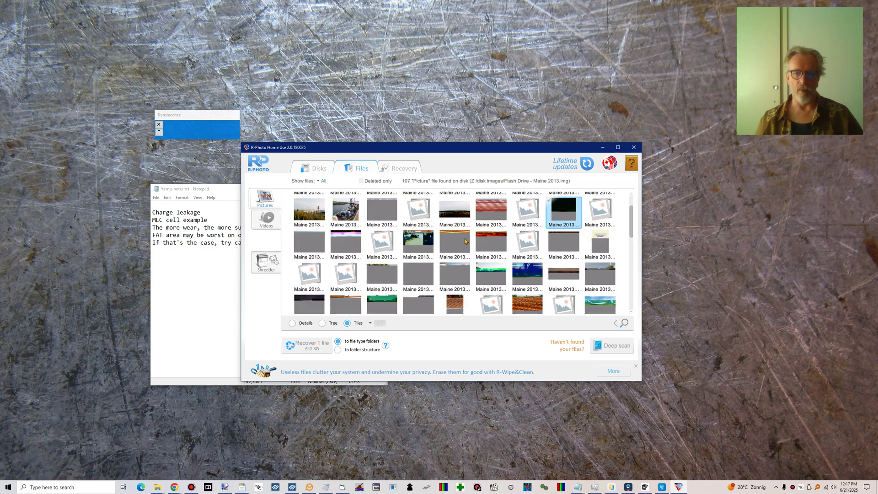
pyautogui.scroll(-3, 486, 234)
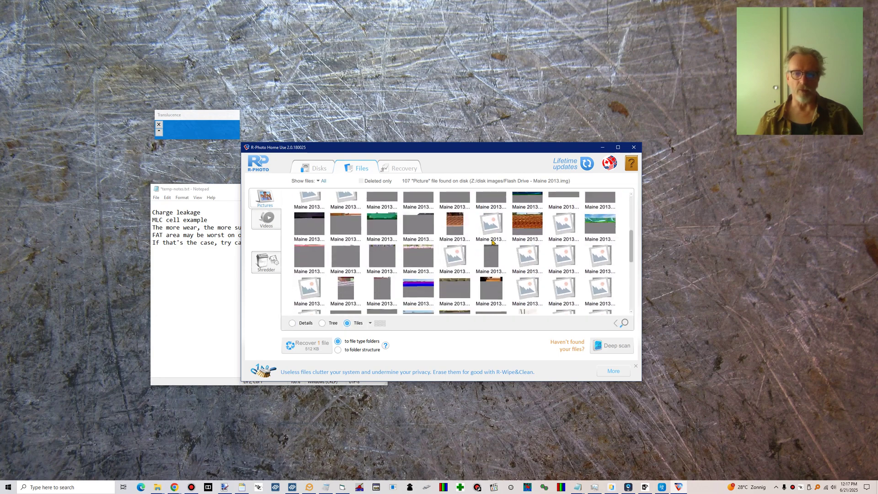
pyautogui.scroll(1, 476, 269)
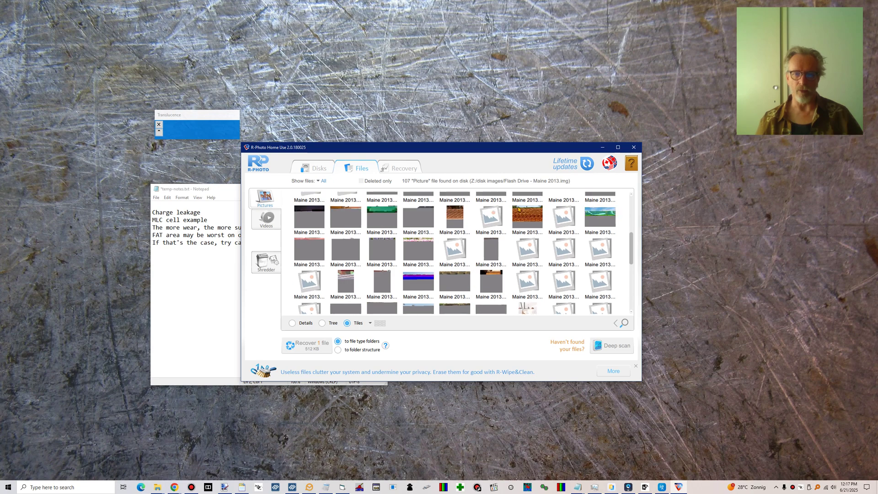
pyautogui.click(495, 220)
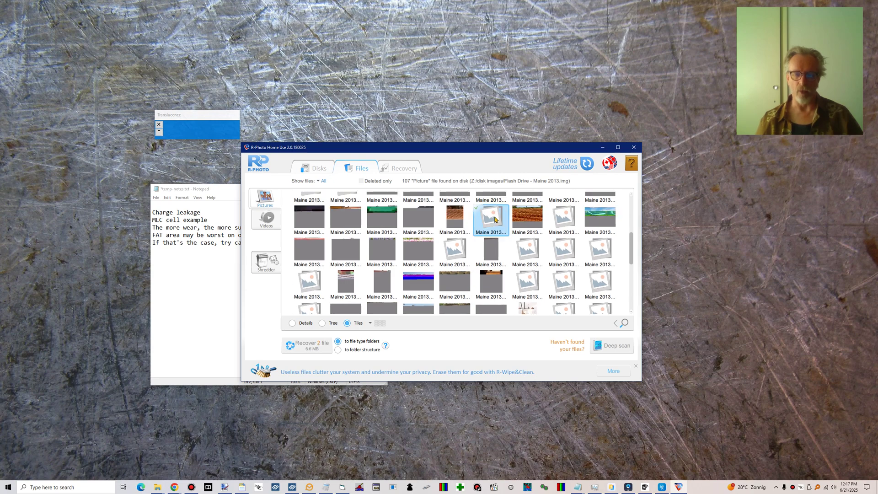
pyautogui.doubleClick(528, 218)
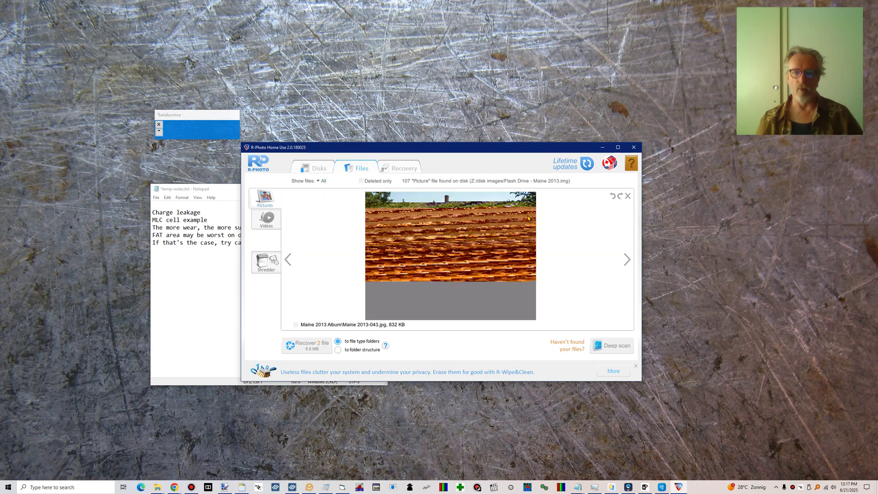
pyautogui.click(628, 197)
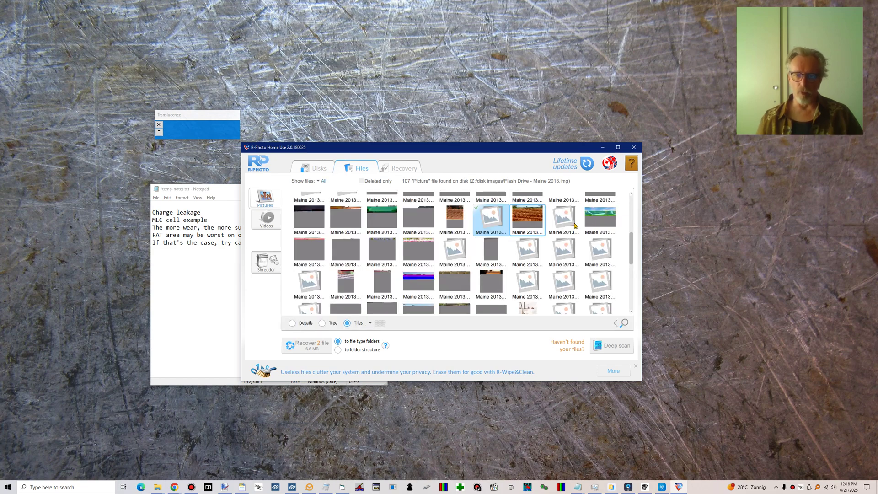
# - Preview the pictures Maine 2013-045.jpg and Maine 2013-039.jpg, and minimize R-Photo
pyautogui.doubleClick(596, 217)
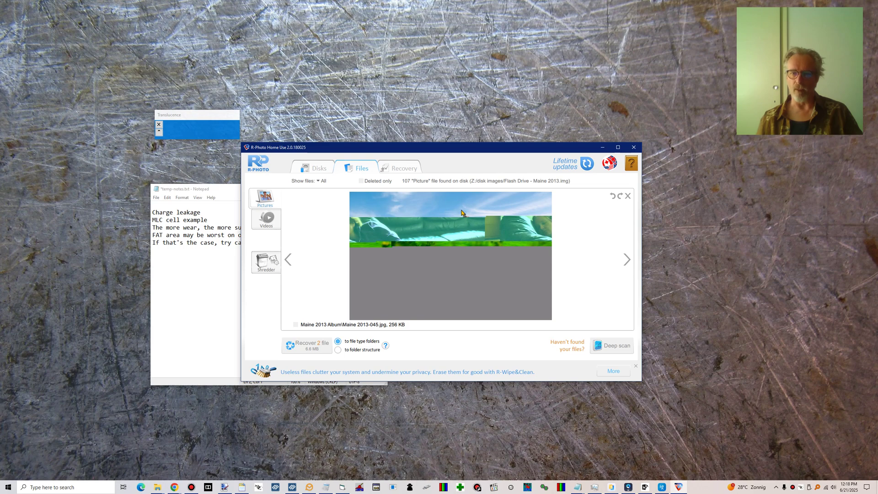
pyautogui.click(627, 196)
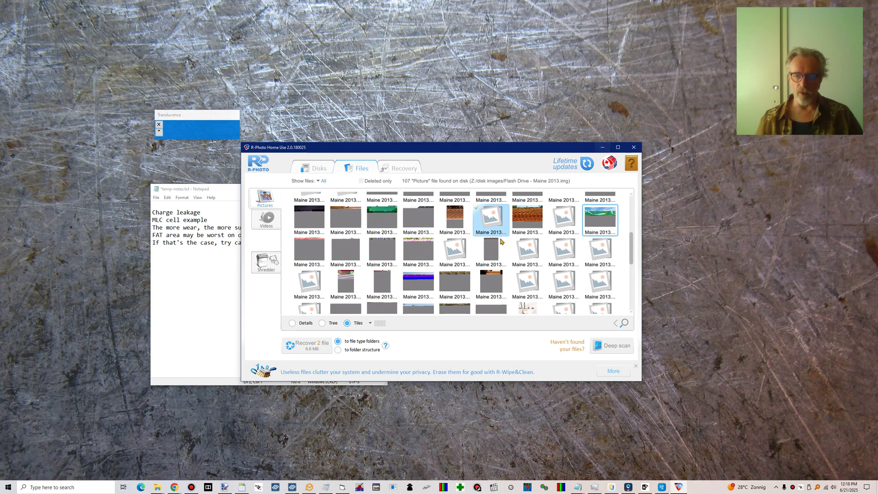
pyautogui.doubleClick(390, 226)
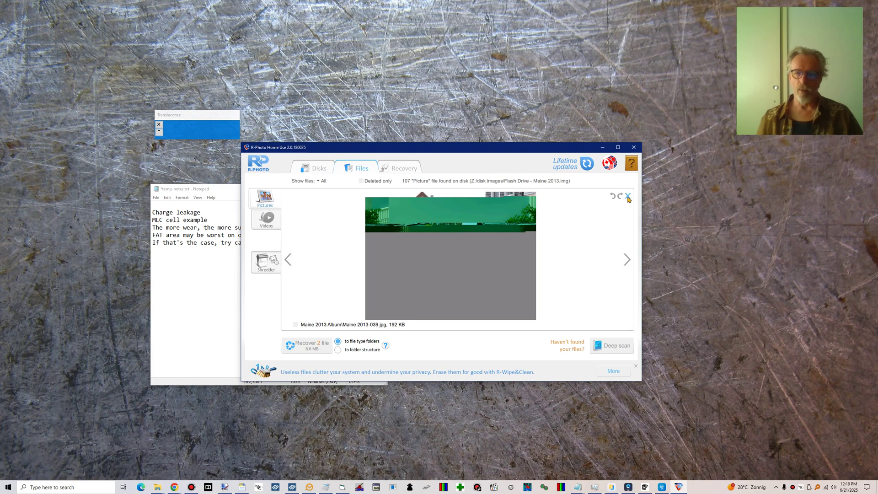
pyautogui.click(603, 148)
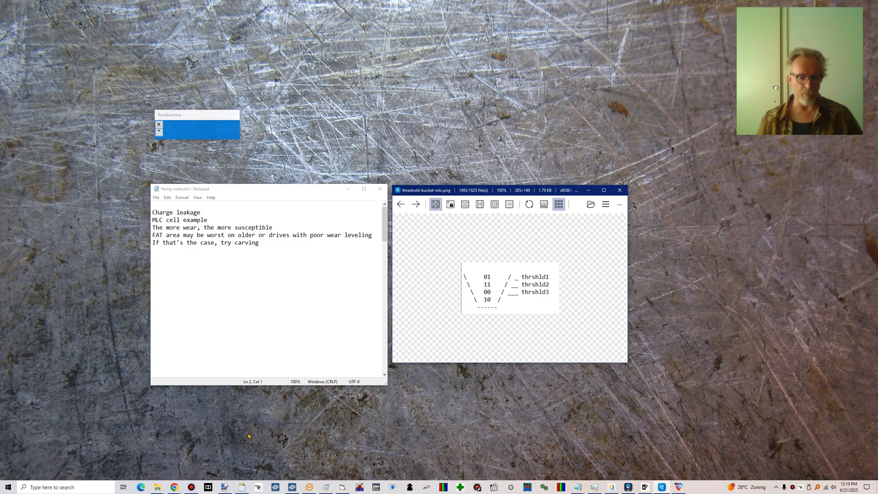
# - Switch to Chrome, close the Google search tab, look over the JPEG-Repair Toolkit page on disktuna.com, and minimize the browser
pyautogui.click(177, 488)
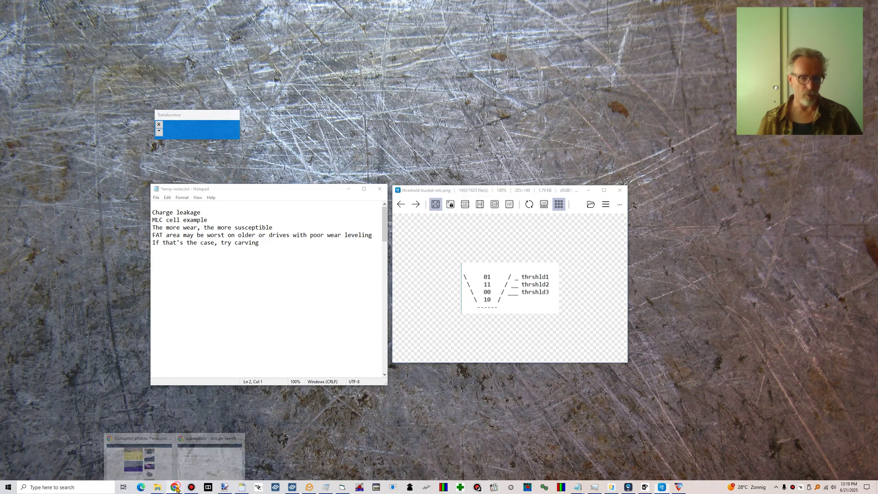
pyautogui.click(209, 459)
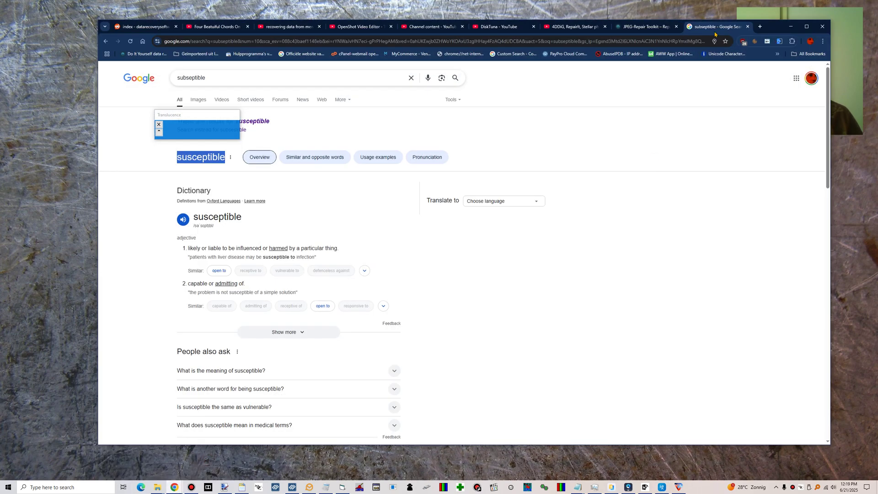
pyautogui.click(747, 26)
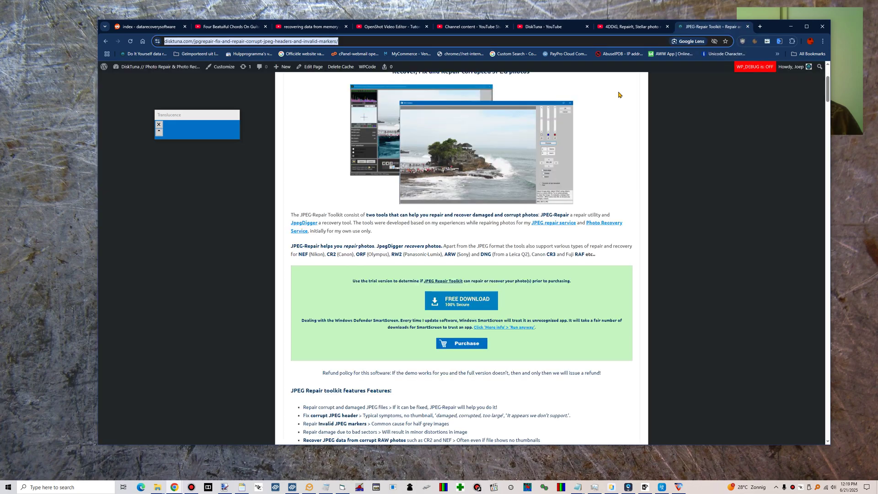
pyautogui.scroll(3, 343, 273)
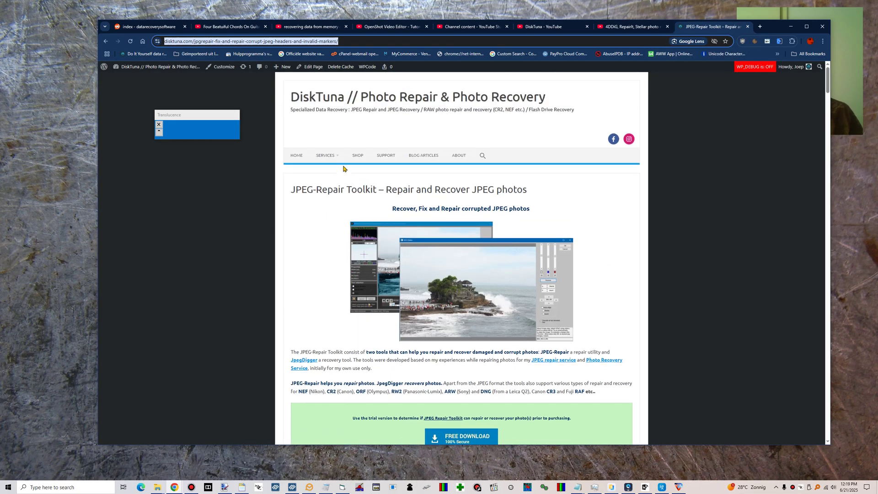
pyautogui.scroll(-3, 411, 290)
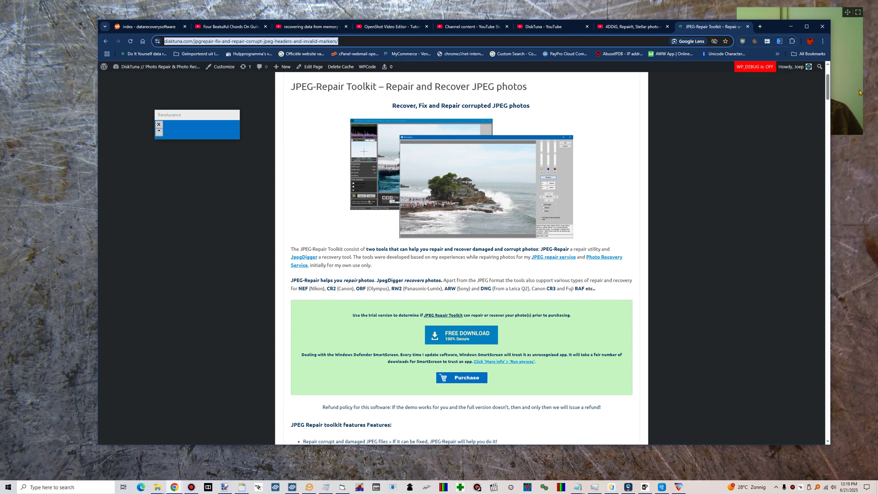
pyautogui.click(791, 27)
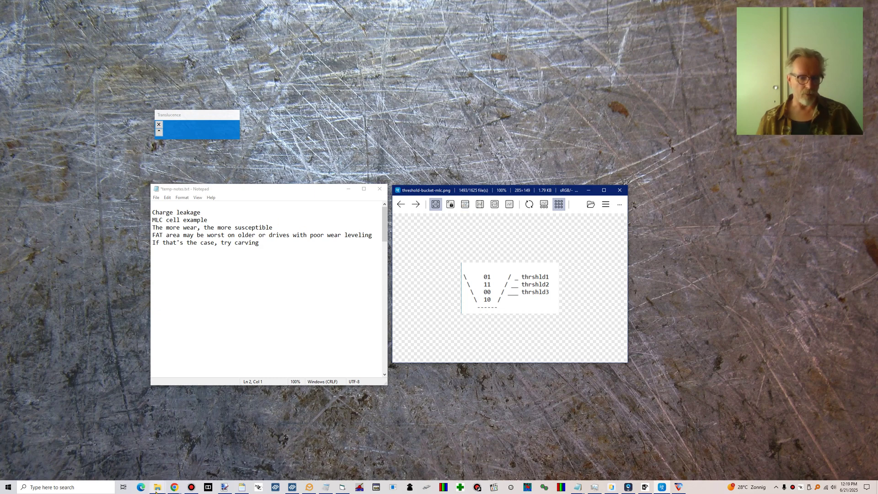
# - Switch to the JPEG-Repair folder and launch JpegDigger.exe, allowing it to make changes to the device
pyautogui.moveTo(157, 490)
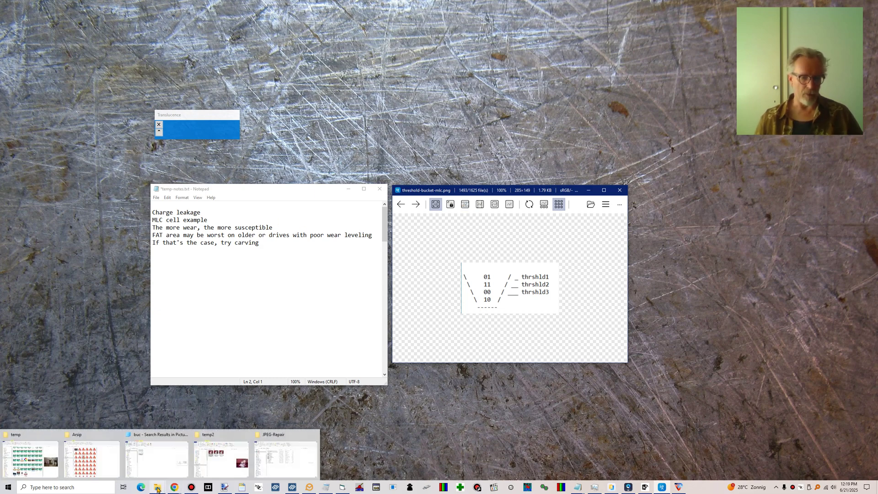
pyautogui.click(266, 471)
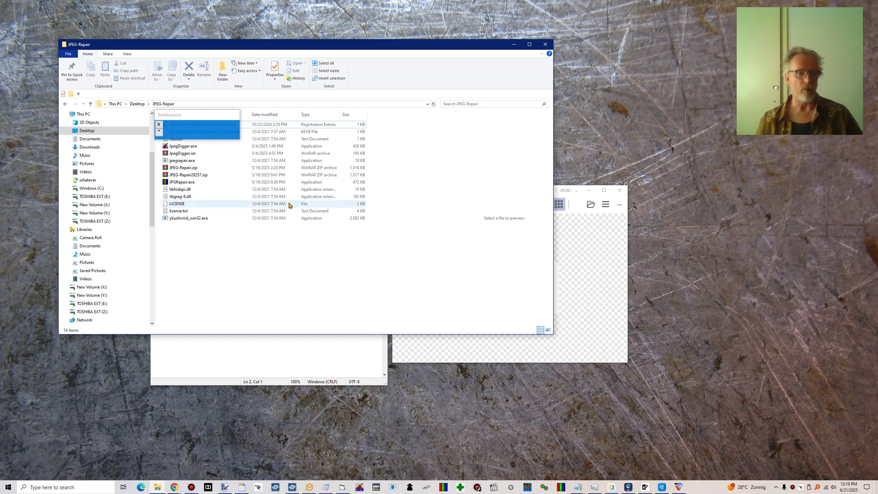
pyautogui.click(188, 147)
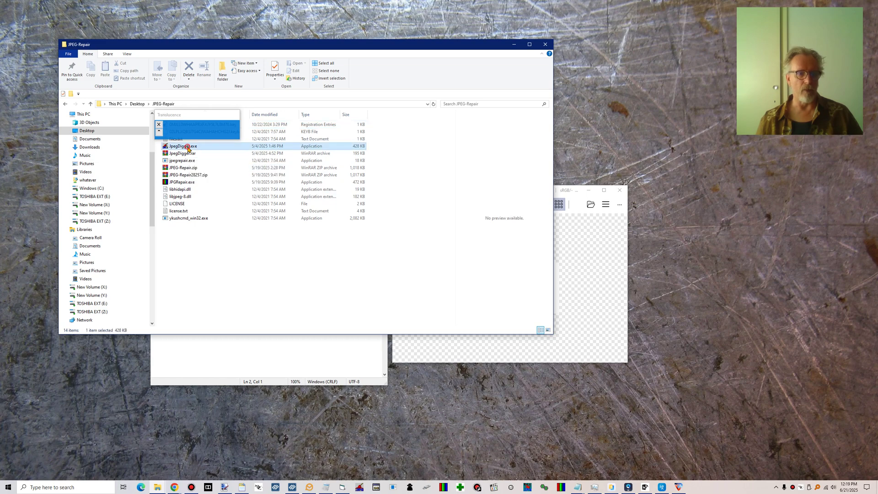
pyautogui.doubleClick(187, 147)
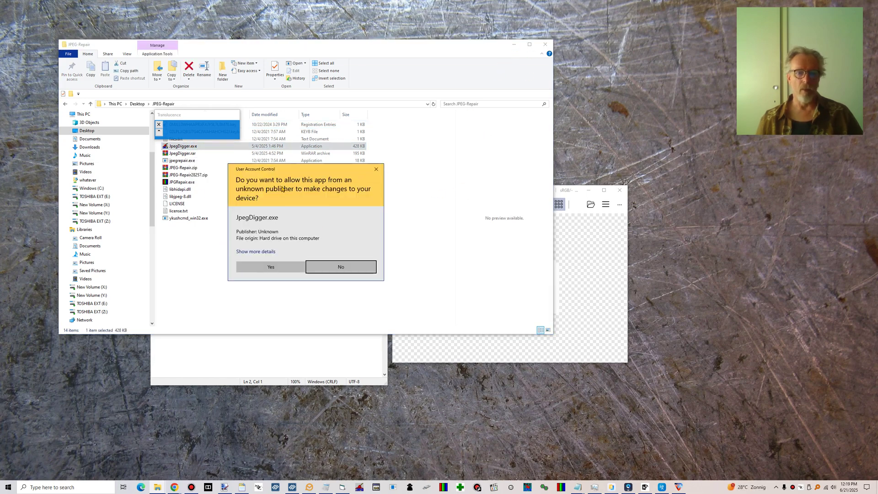
pyautogui.click(290, 267)
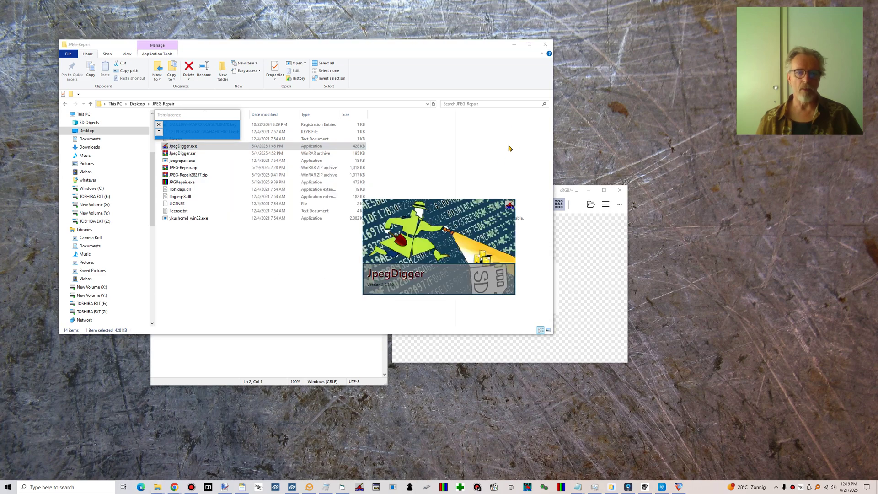
# - Minimize the JPEG-Repair folder window and move the Notepad notes and Translucence windows clear of JpegDigger
pyautogui.click(513, 45)
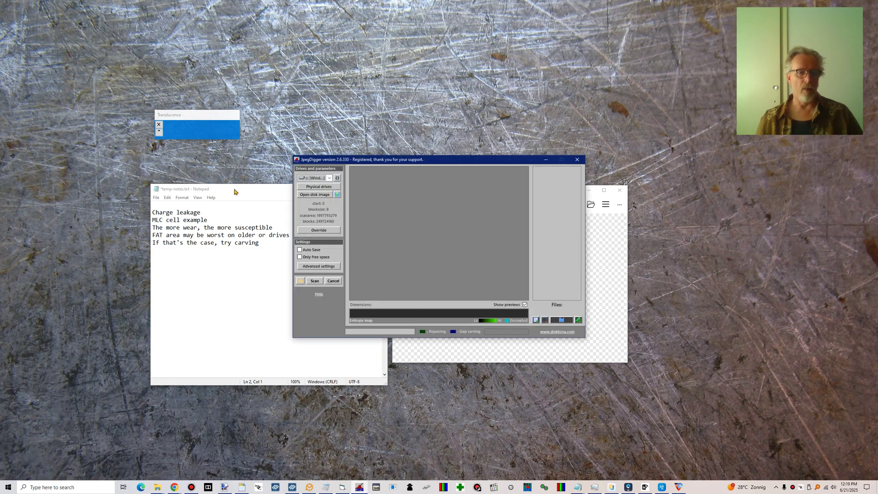
pyautogui.moveTo(233, 189); pyautogui.dragTo(85, 212)
pyautogui.moveTo(173, 119); pyautogui.dragTo(412, 67)
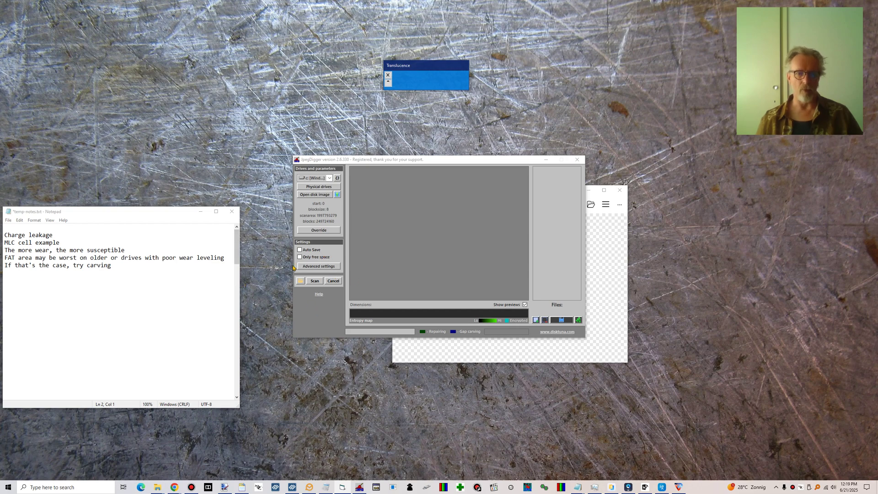
# - Check the image's path in R-Photo, and open Flash Drive - Maine 2013.img from the disk images folder on drive Z in JpegDigger
pyautogui.click(318, 195)
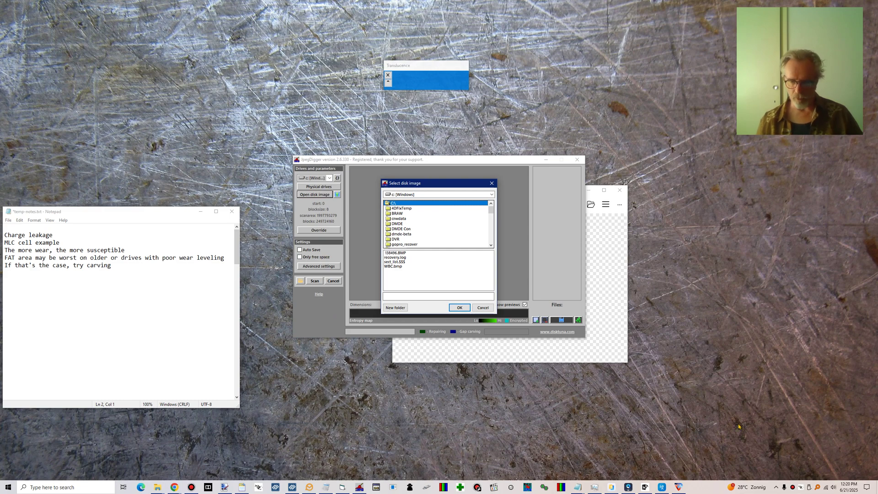
pyautogui.click(680, 487)
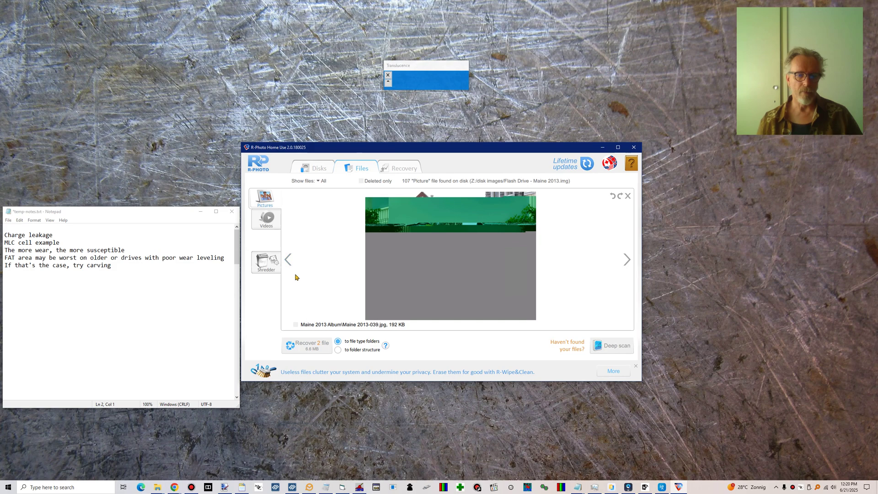
pyautogui.click(603, 147)
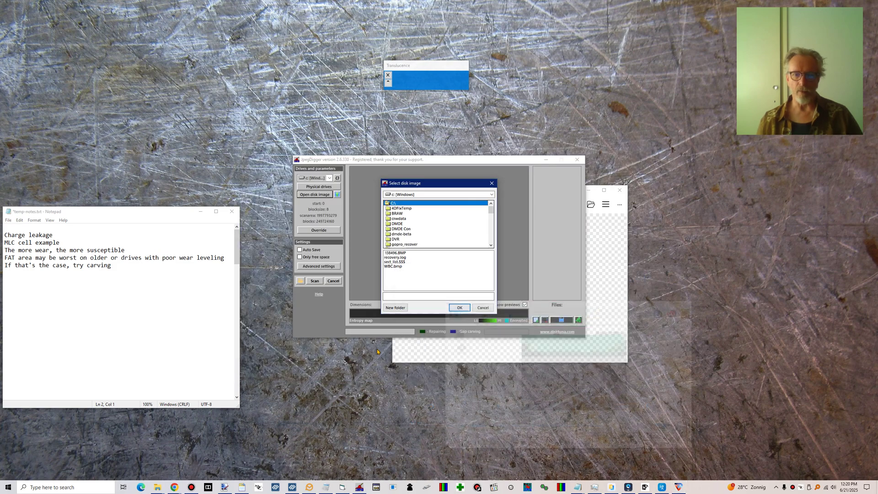
pyautogui.click(414, 194)
pyautogui.click(411, 222)
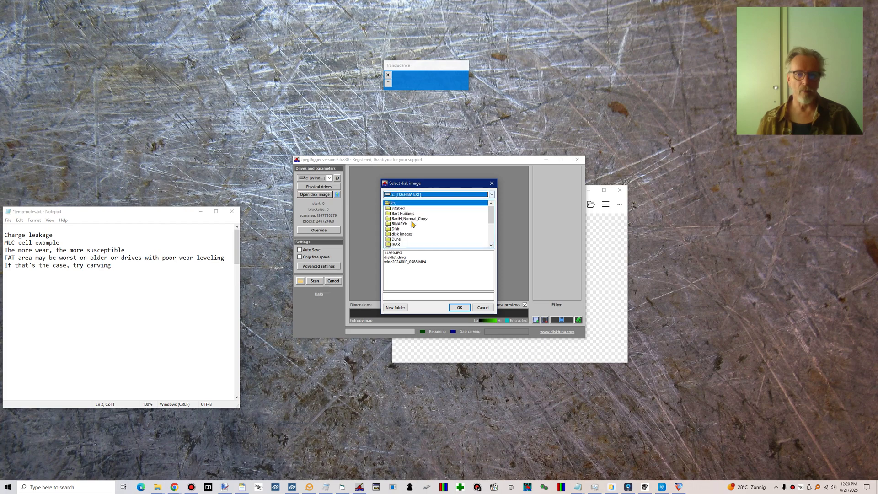
pyautogui.doubleClick(402, 234)
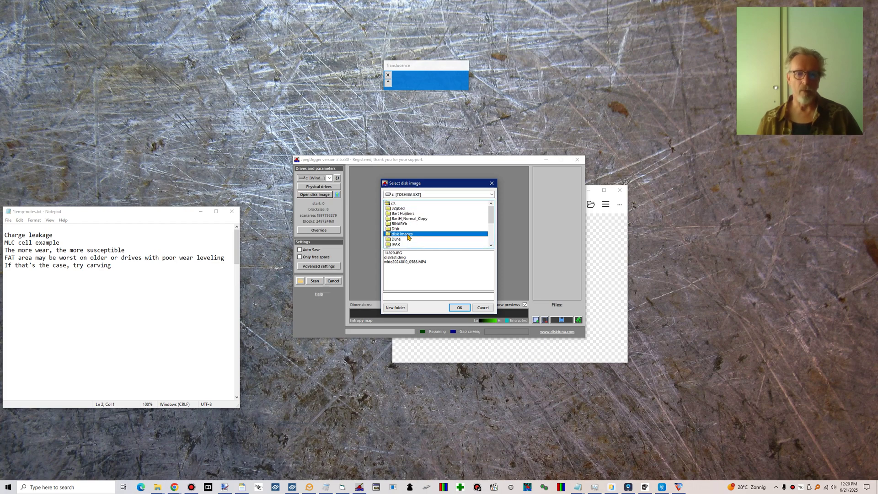
pyautogui.scroll(-1, 421, 272)
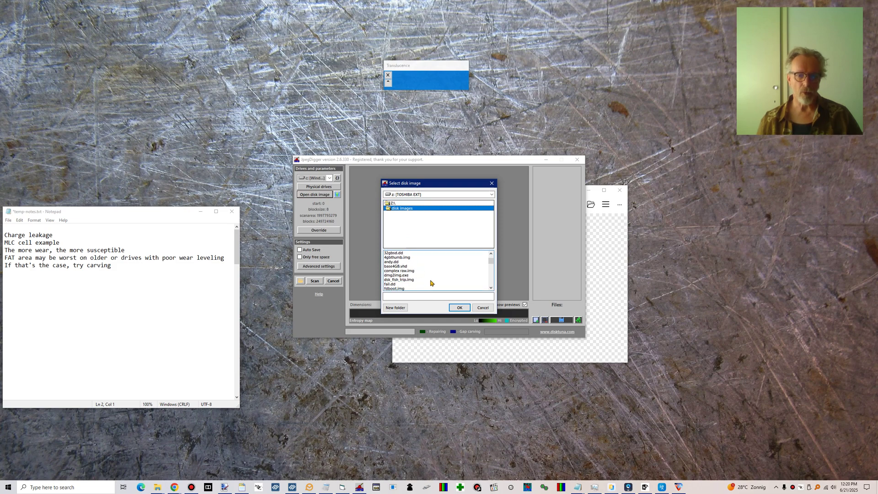
pyautogui.scroll(-1, 432, 279)
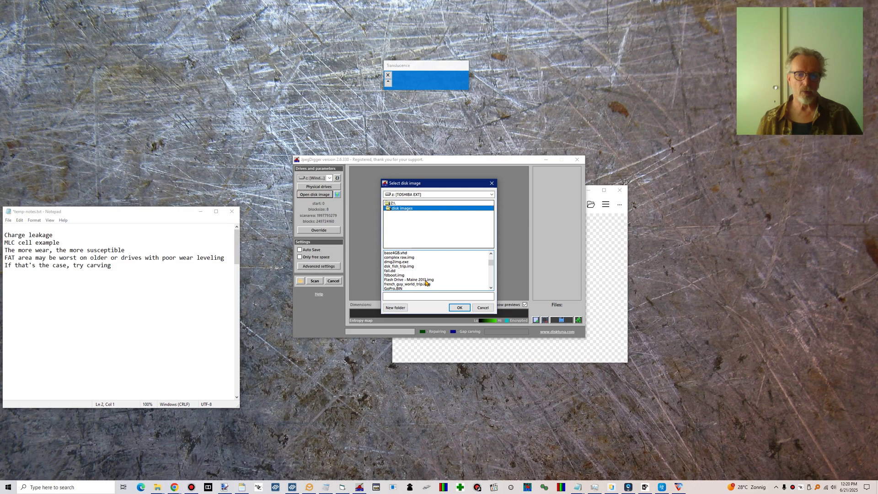
pyautogui.click(425, 279)
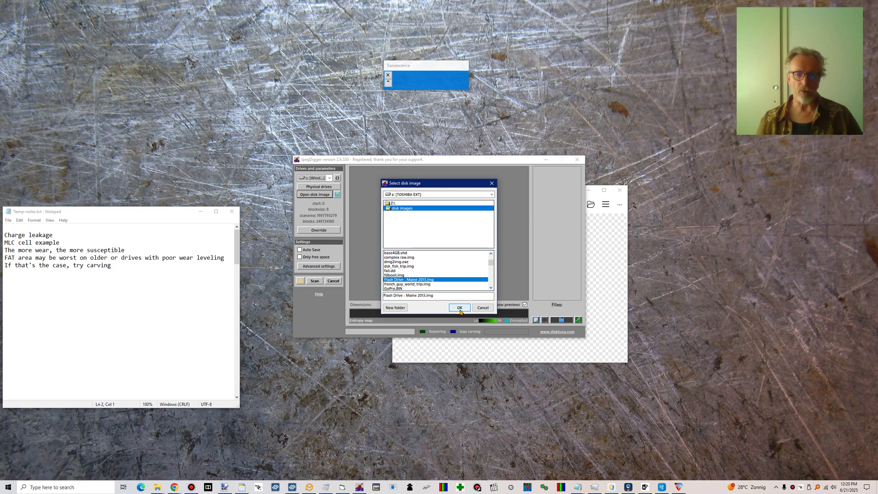
pyautogui.click(460, 308)
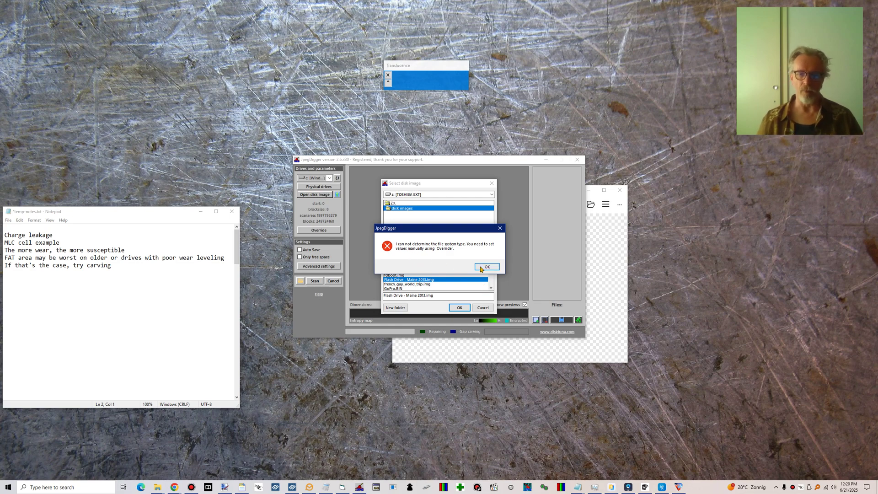
# - Dismiss the file system error, let JpegDigger determine the start sector and block size for the image, and accept the override values
pyautogui.click(486, 268)
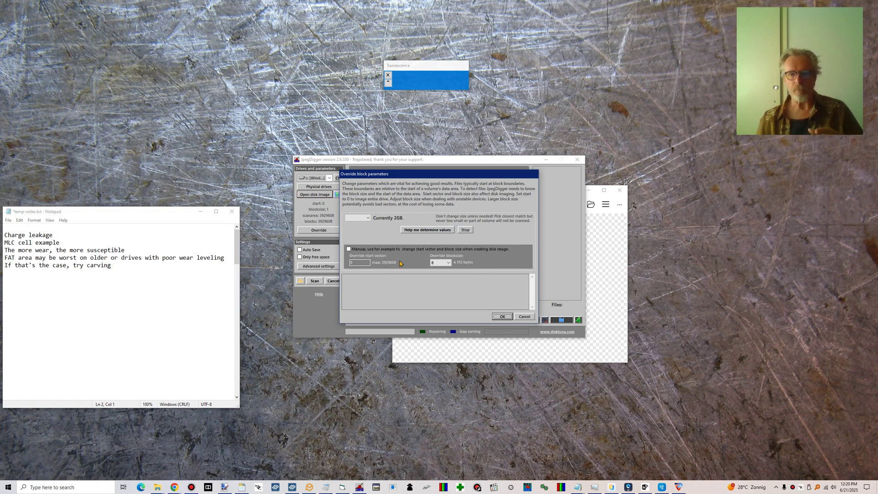
pyautogui.click(428, 230)
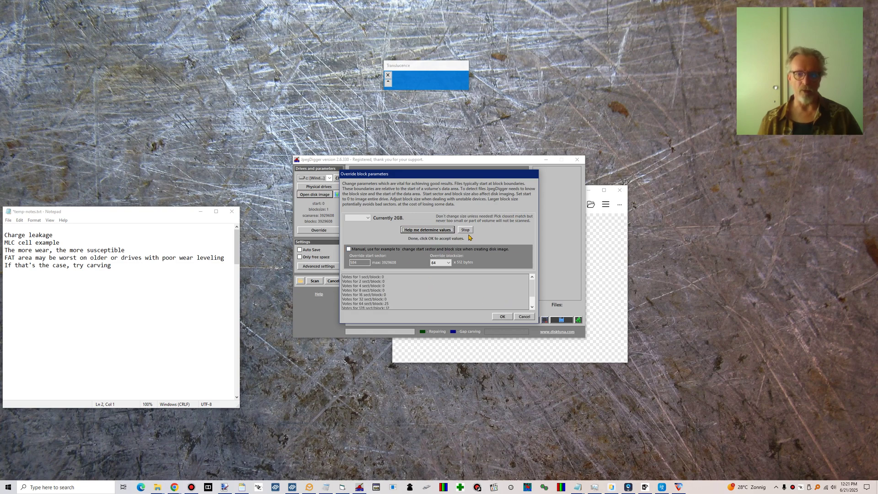
pyautogui.click(503, 317)
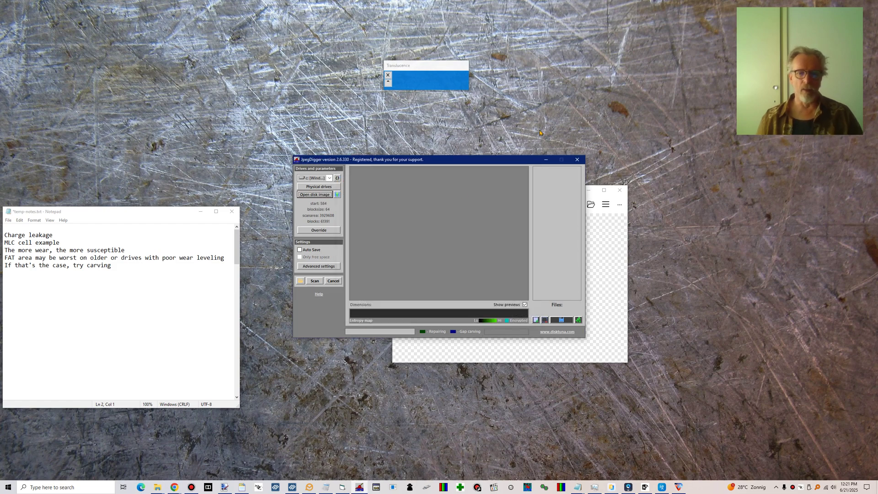
# - Move the Translucence window over JpegDigger's preview area and enlarge it to cover the middle of the preview
pyautogui.moveTo(425, 67); pyautogui.dragTo(413, 203)
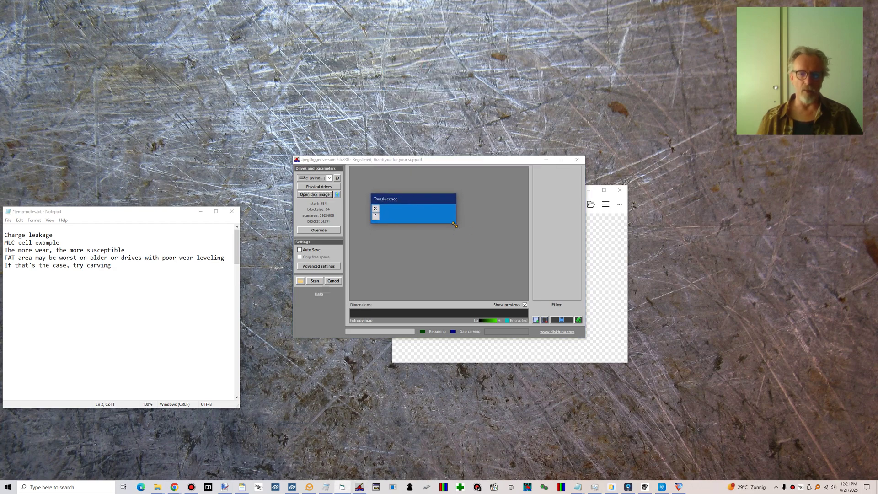
pyautogui.moveTo(455, 225); pyautogui.dragTo(503, 280)
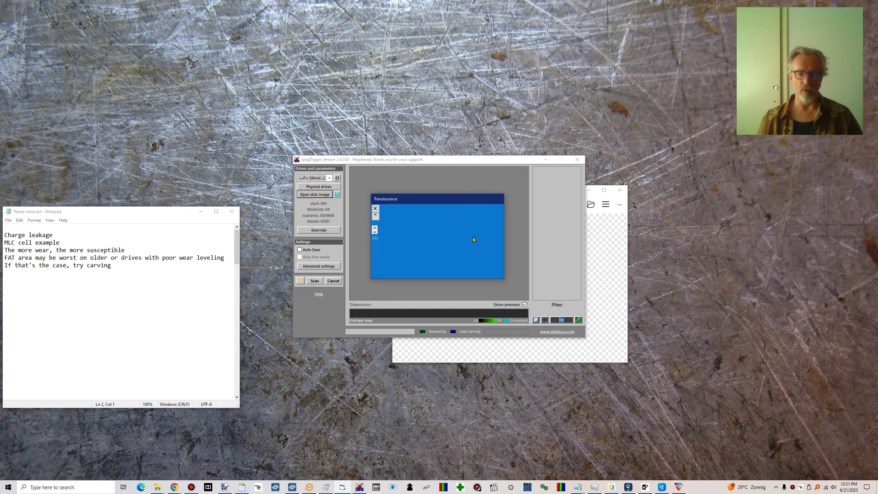
pyautogui.moveTo(455, 205); pyautogui.dragTo(450, 193)
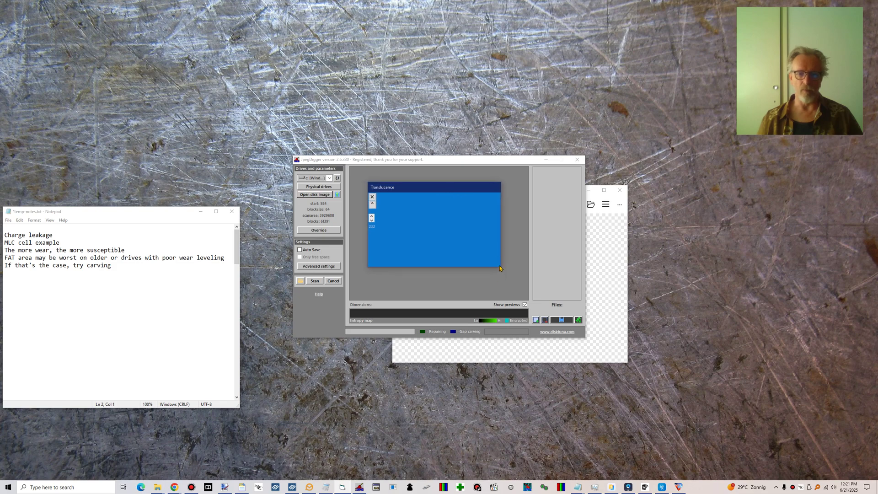
pyautogui.moveTo(500, 268); pyautogui.dragTo(506, 272)
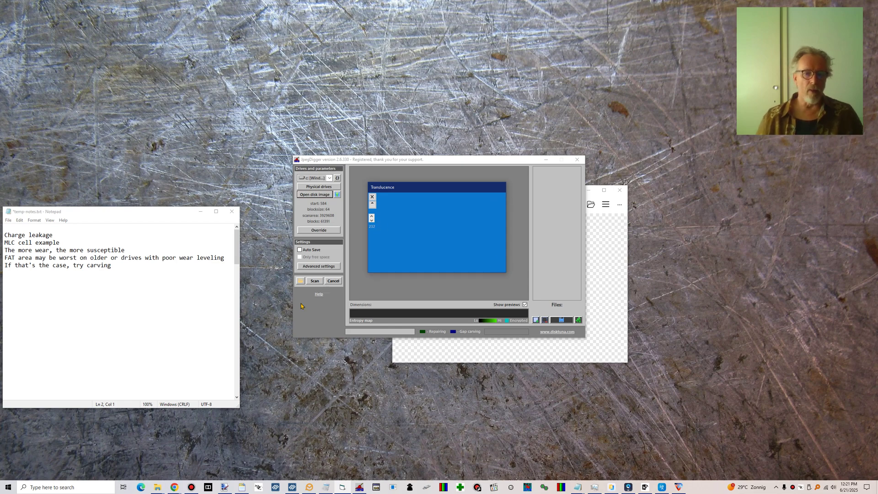
# - Scan the disk image for JPEG files, shrinking and recentering the Translucence window over the previews, and dismiss the scan's closing message
pyautogui.click(315, 281)
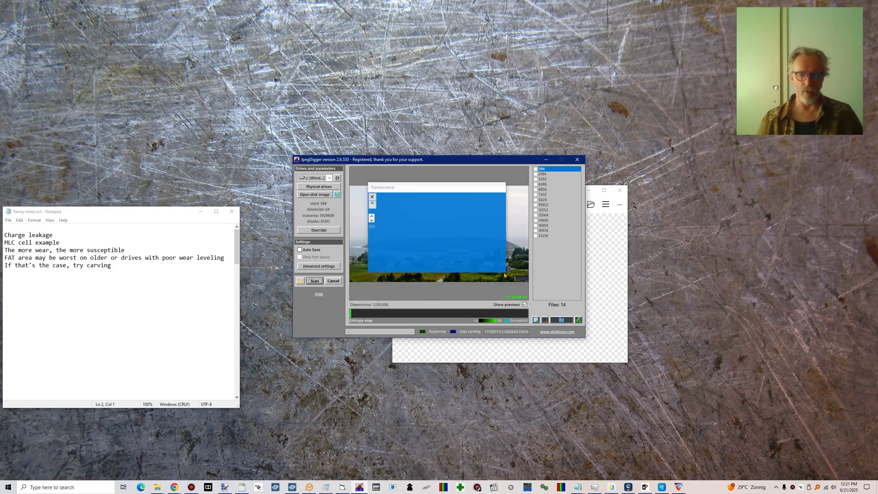
pyautogui.moveTo(505, 273); pyautogui.dragTo(477, 248)
pyautogui.moveTo(431, 193); pyautogui.dragTo(451, 210)
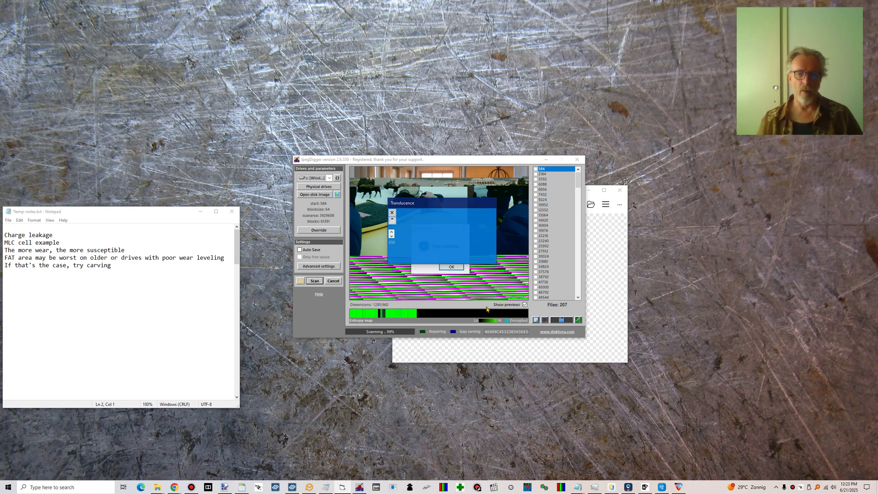
pyautogui.click(453, 268)
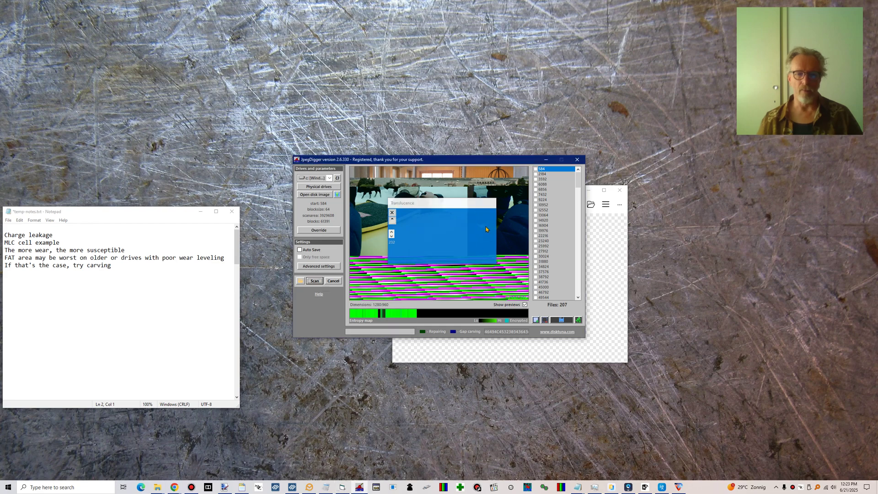
# - Preview the carved picture 14920 from the list of found files
pyautogui.click(544, 220)
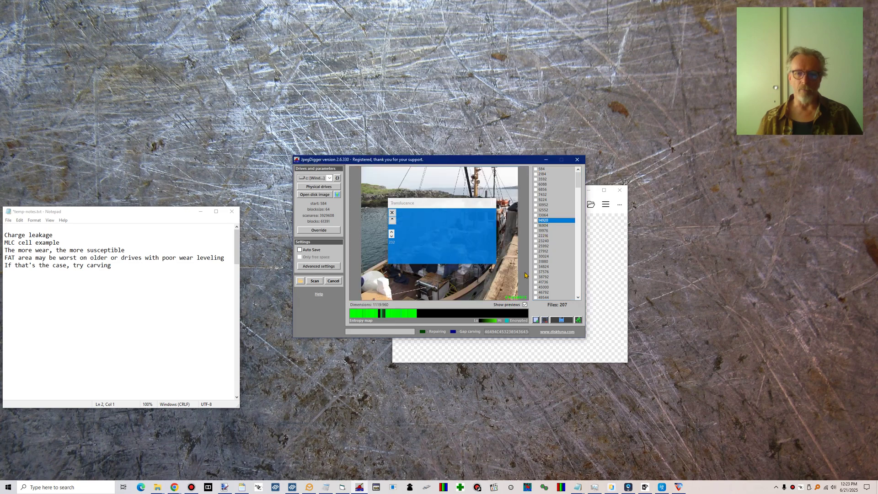